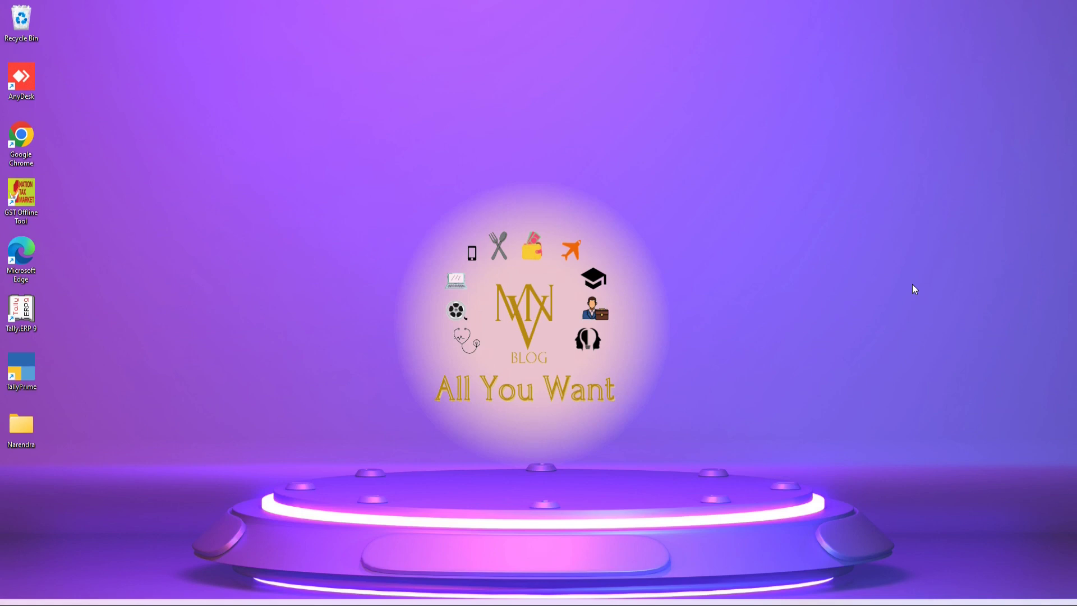
- Launch Google Chrome from its desktop shortcut to get a New Tab page
double_click(21, 141)
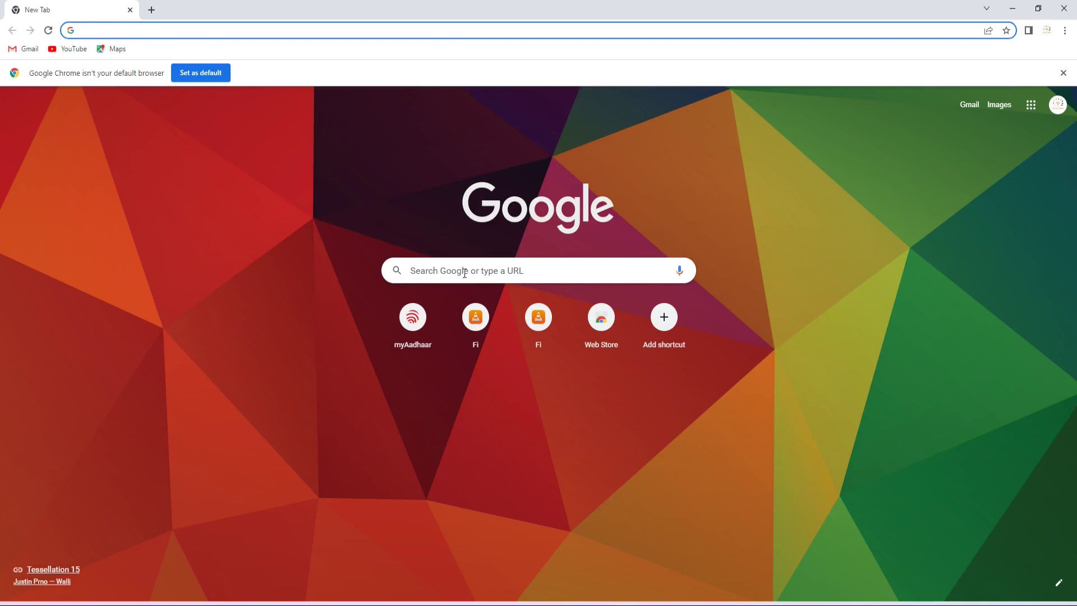
- Search Google for the Income Tax Department and open the 'Home | Income Tax Department' result
left_click(465, 274)
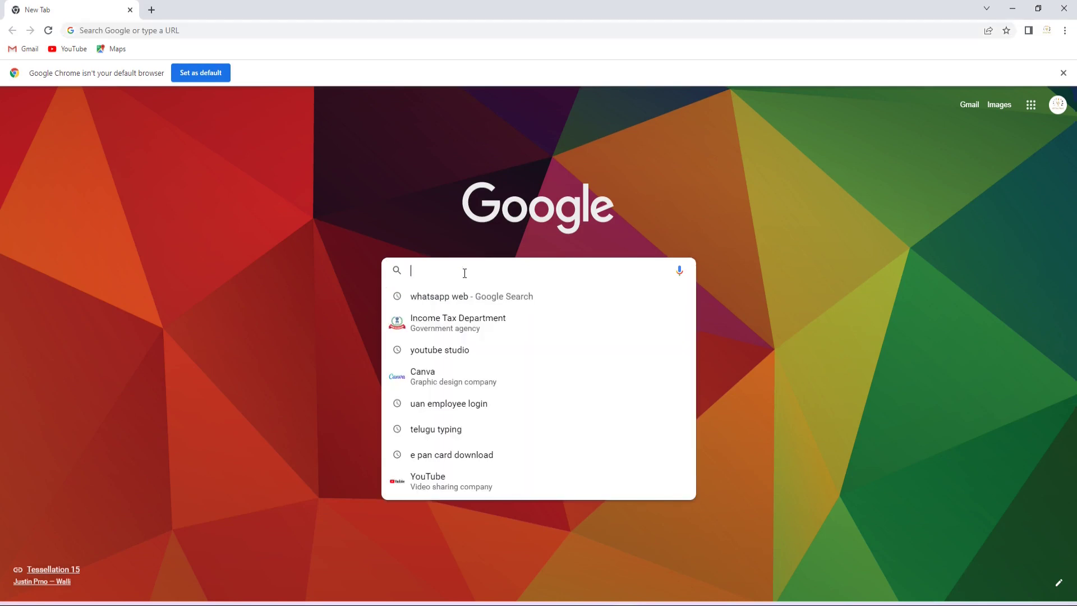
left_click(463, 326)
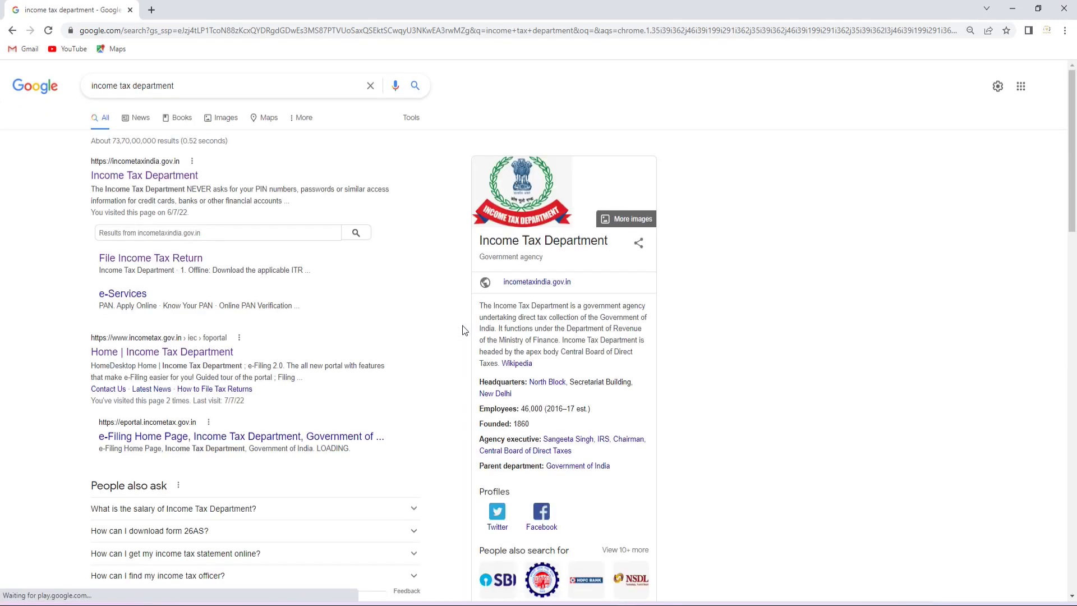
left_click(190, 356)
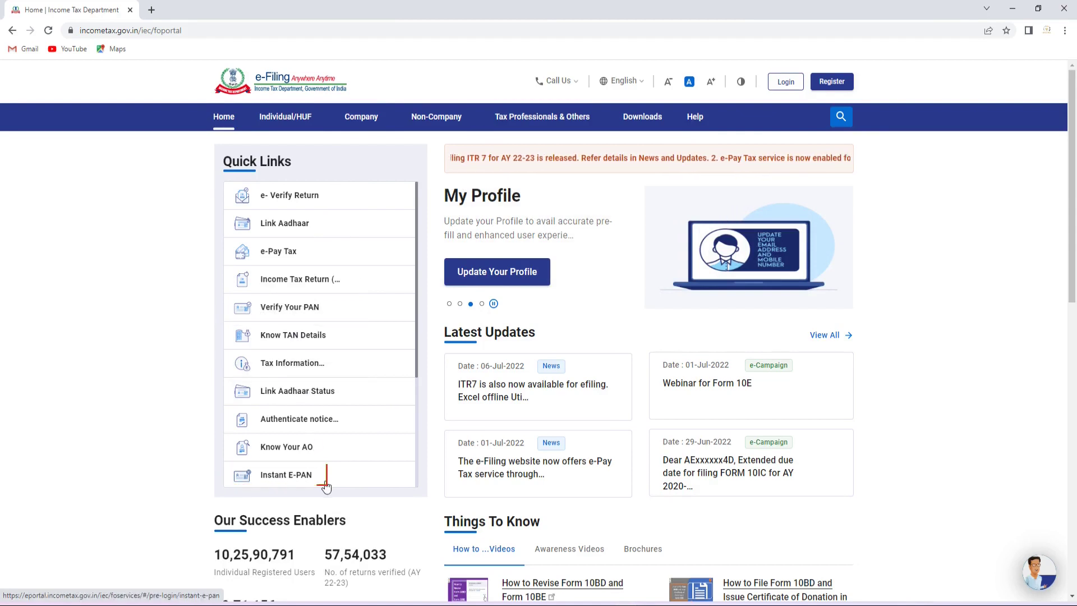
- Open Instant E-PAN from the e-Filing home page's Quick Links list
left_click(267, 478)
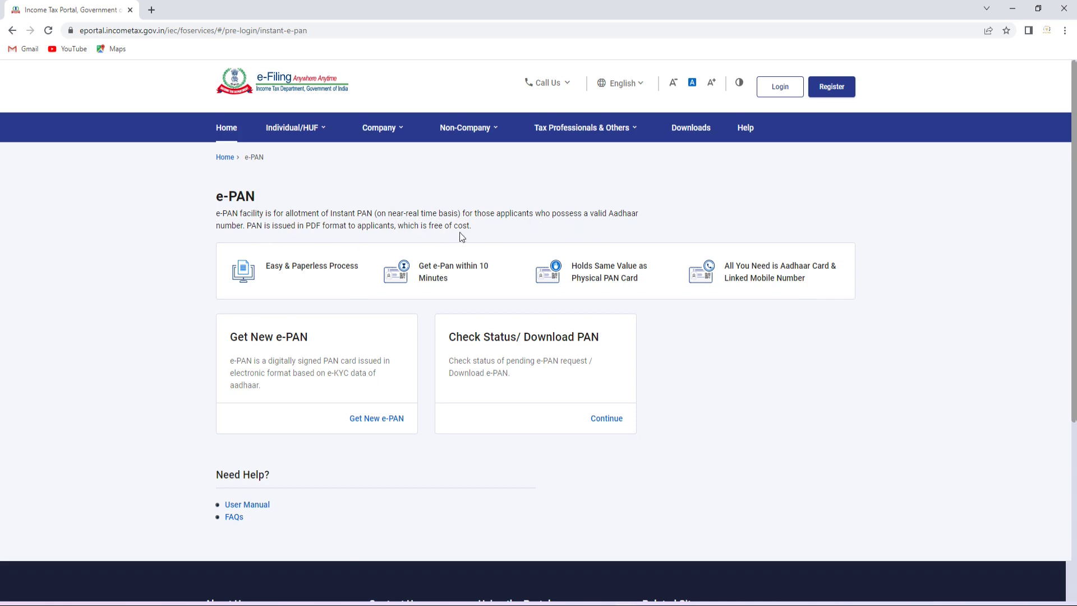
- Highlight the 'free of cost' note and start a Get New e-PAN application
left_click_drag(398, 226, 472, 226)
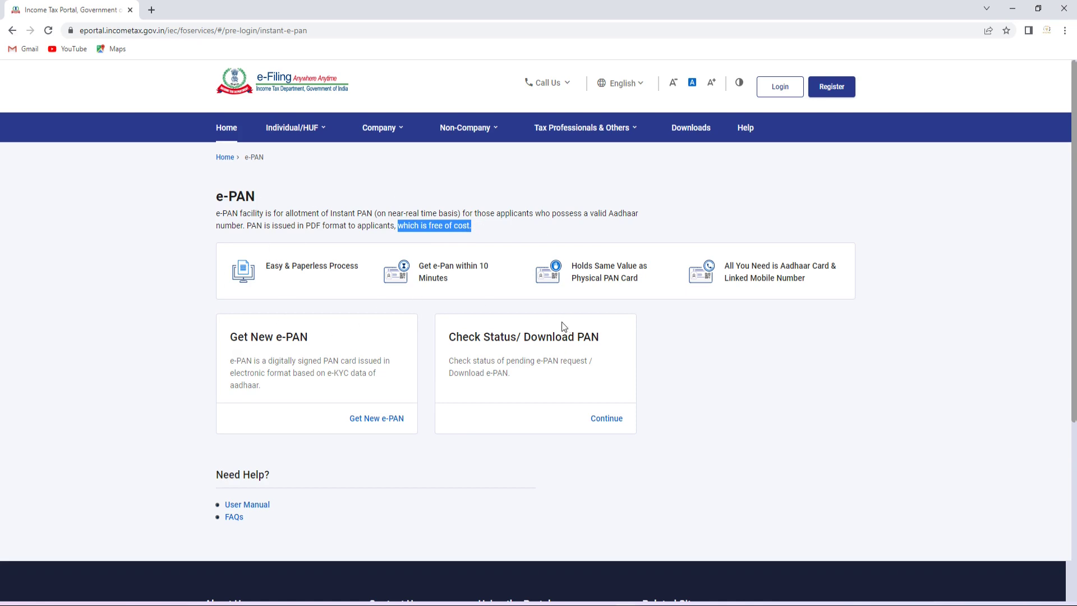
left_click(385, 421)
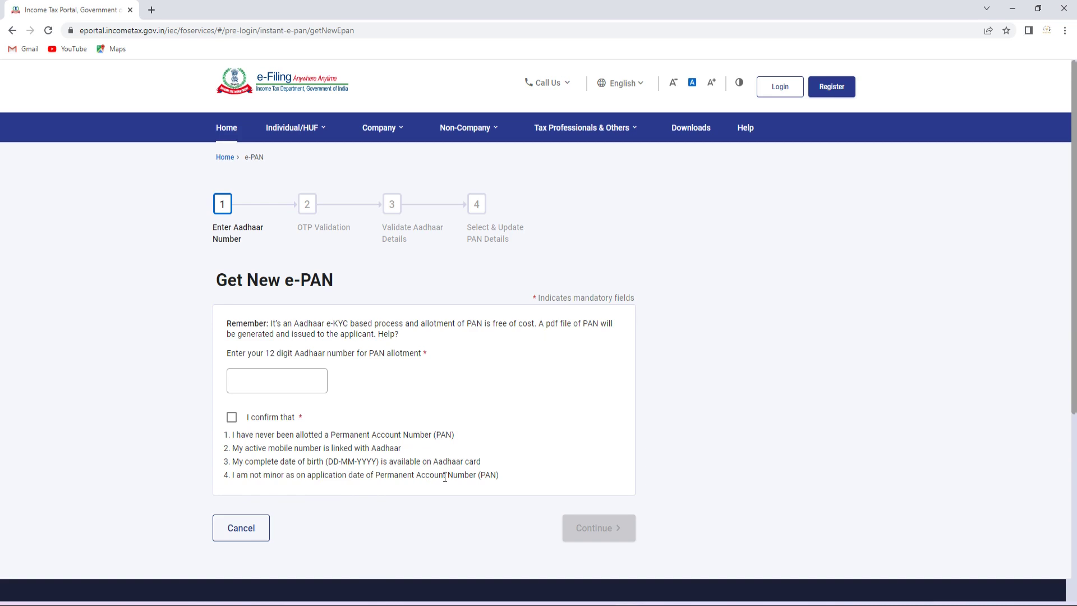
- Enter the 12-digit Aadhaar number, confirm the eligibility declaration, and continue to OTP validation
left_click(268, 391)
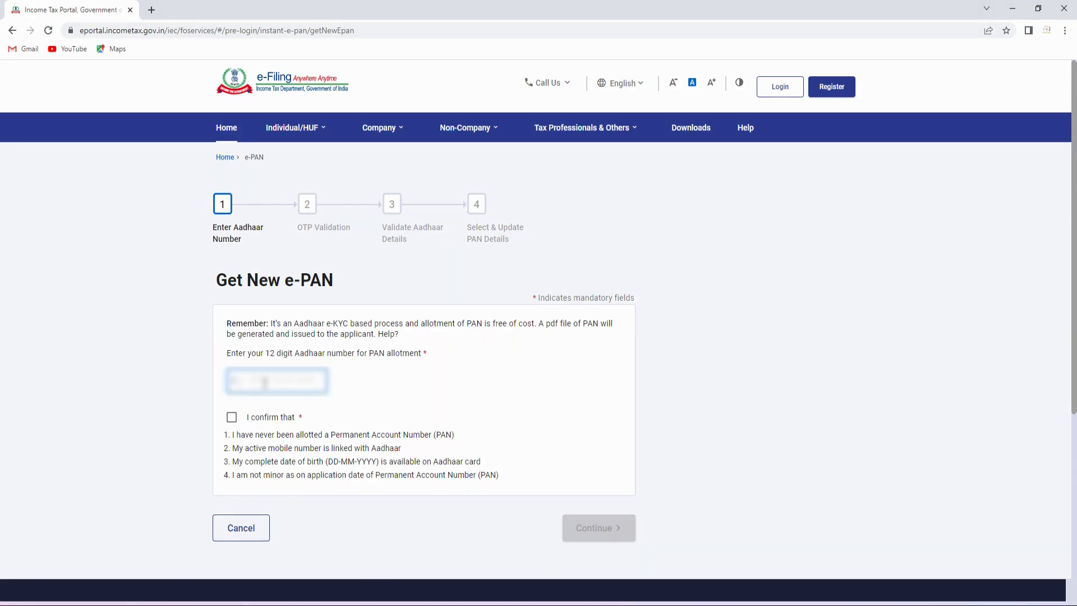
type("123456789012")
left_click(232, 417)
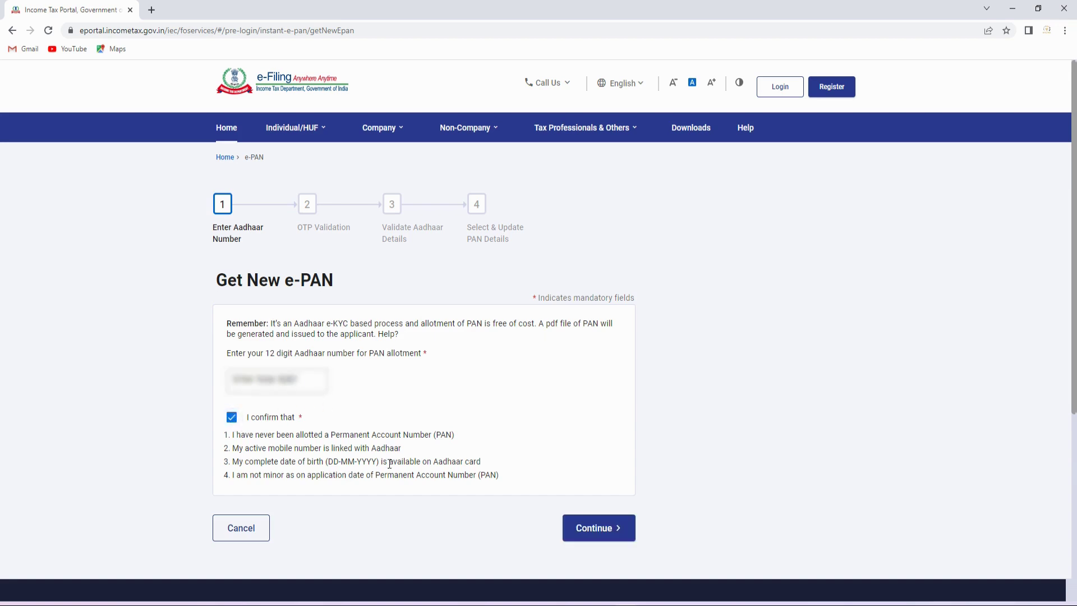
left_click(601, 532)
scroll(340, 378, "down", 3)
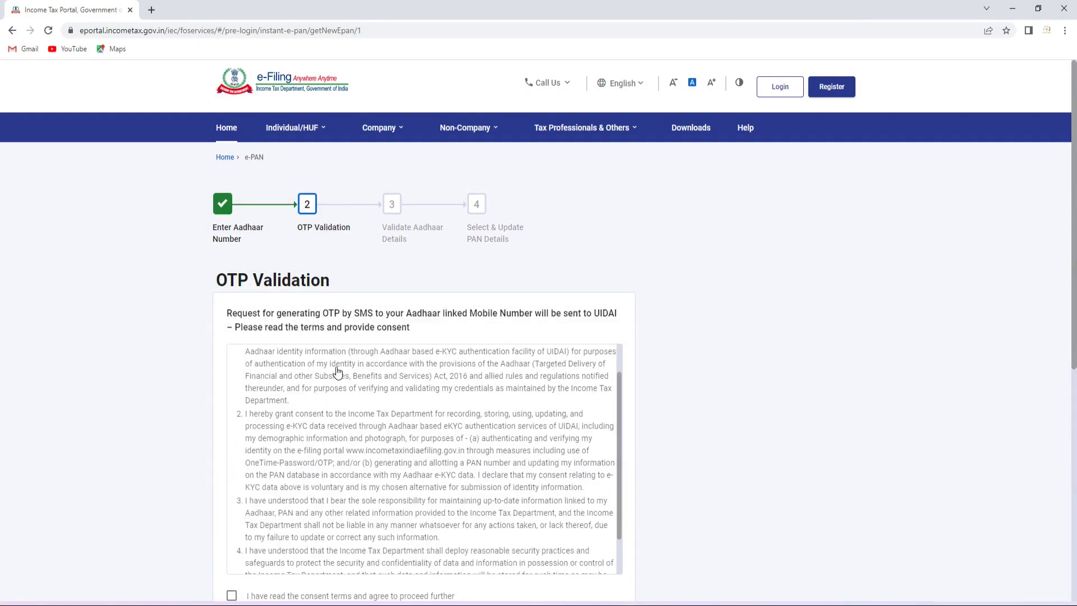
- Accept the consent terms and request the Aadhaar OTP on the linked mobile
scroll(340, 378, "up", 3)
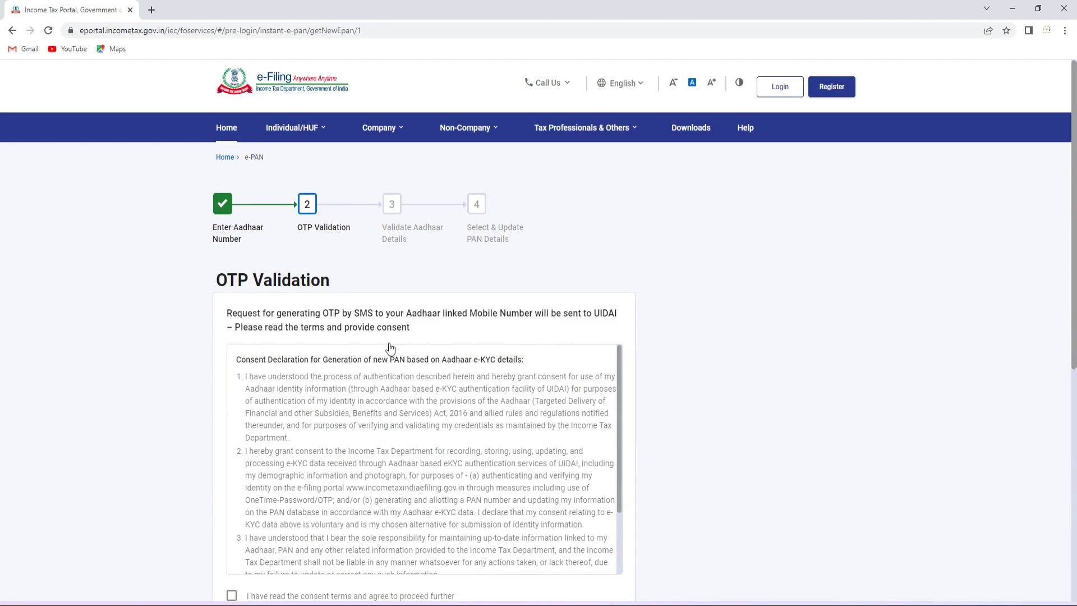
scroll(363, 413, "down", 2)
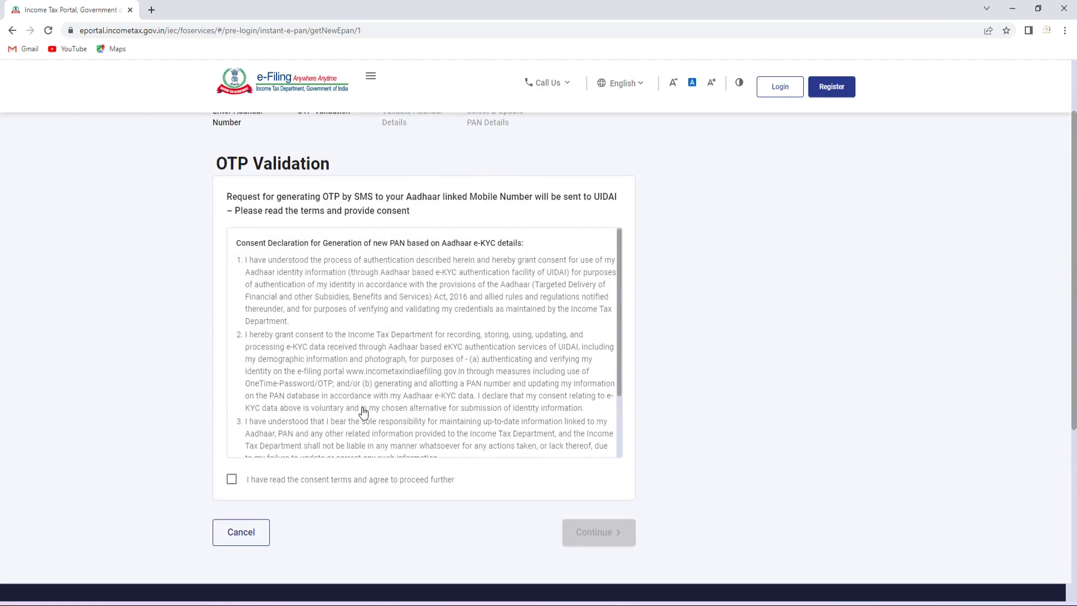
left_click(232, 480)
left_click(585, 540)
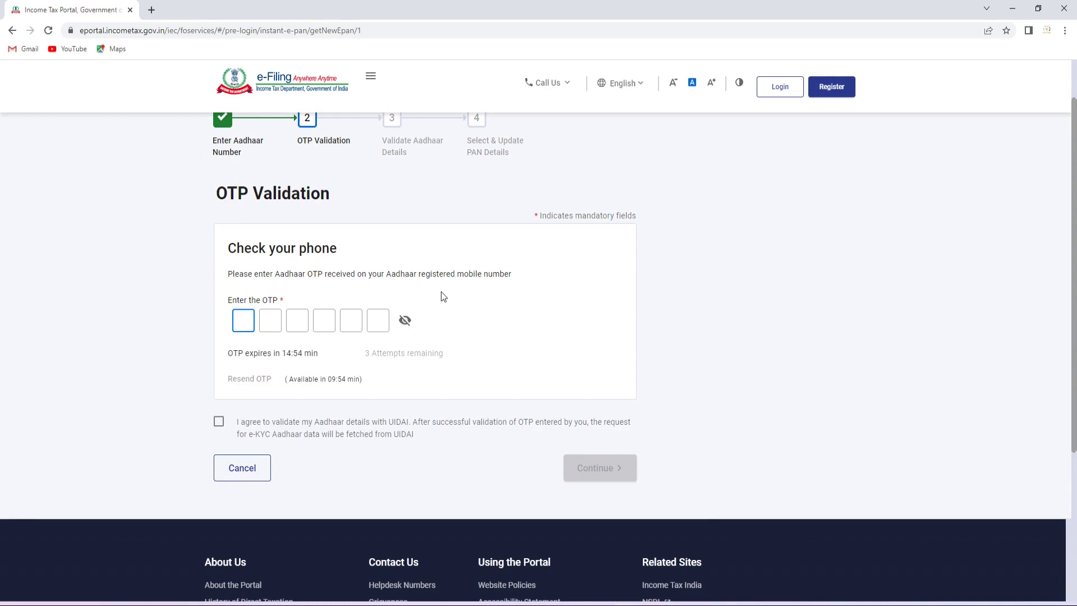
- Enter the six-digit Aadhaar OTP and submit it for UIDAI validation
type("12")
type("345")
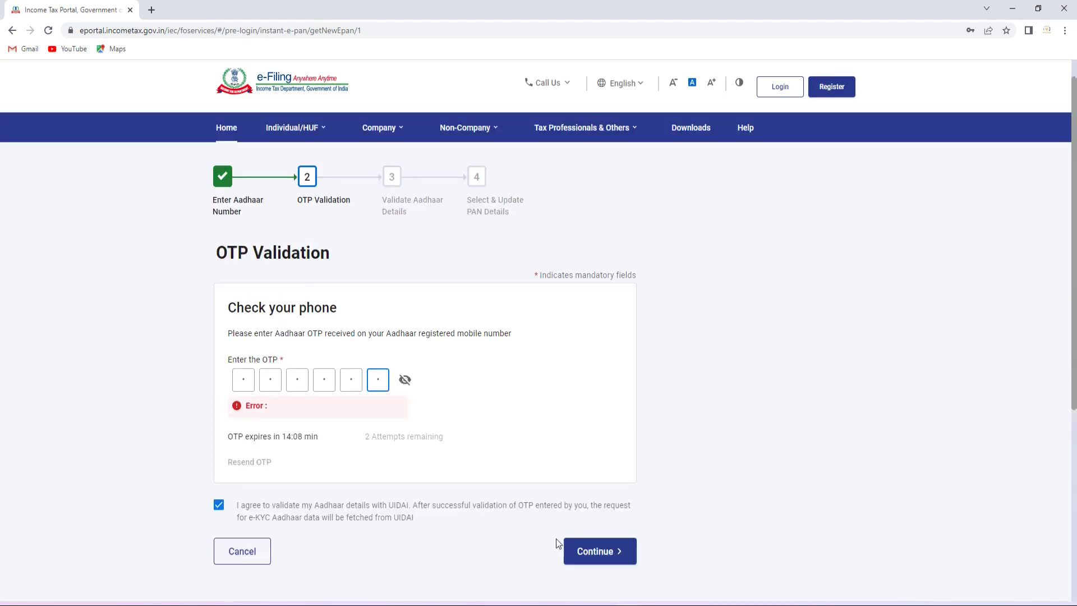
type("6")
left_click(589, 545)
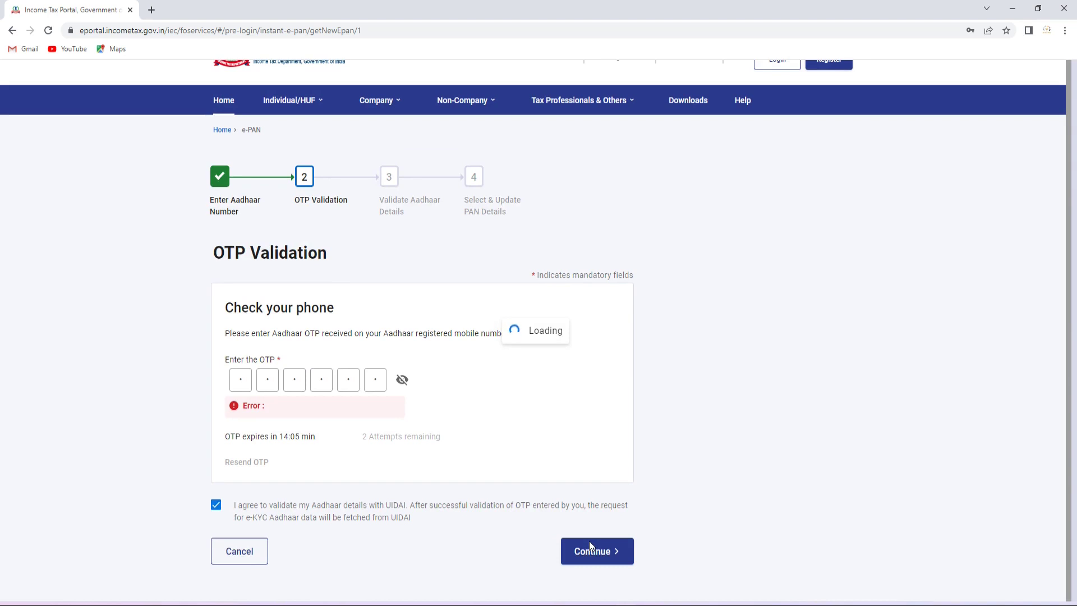
- Accept the e-KYC details declaration, confirm the details, and dismiss the notice dialog
key("ctrl+minus")
key("ctrl+minus")
key("ctrl+minus")
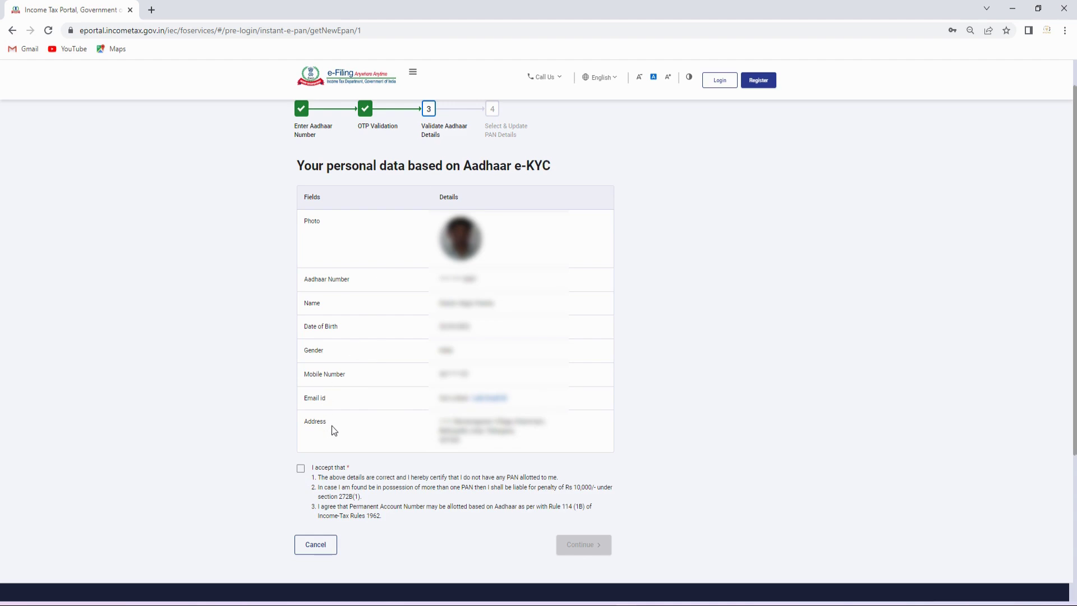
left_click(301, 467)
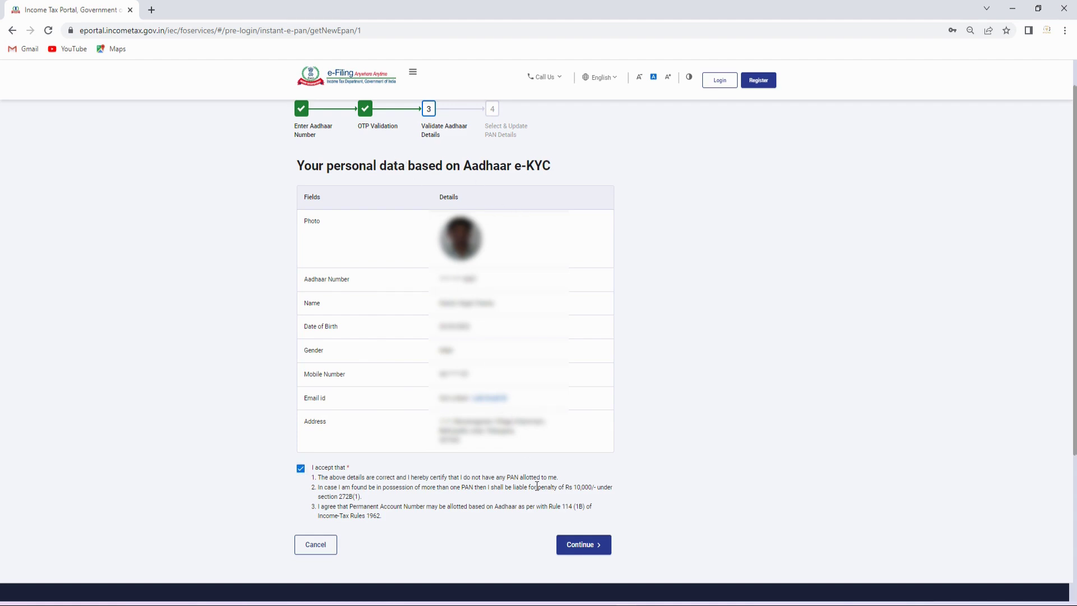
left_click(572, 548)
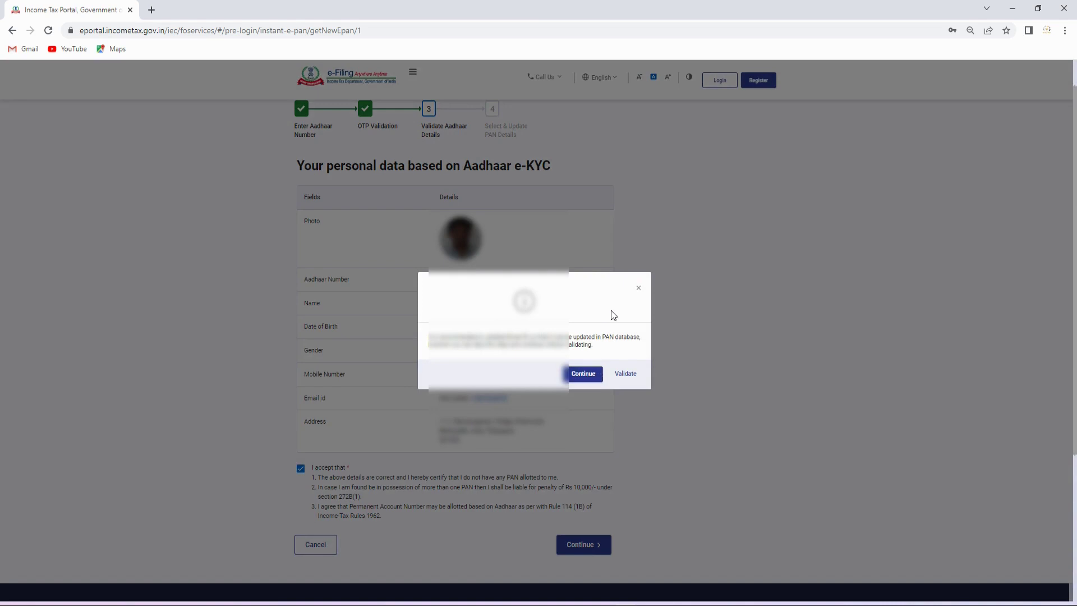
left_click(638, 290)
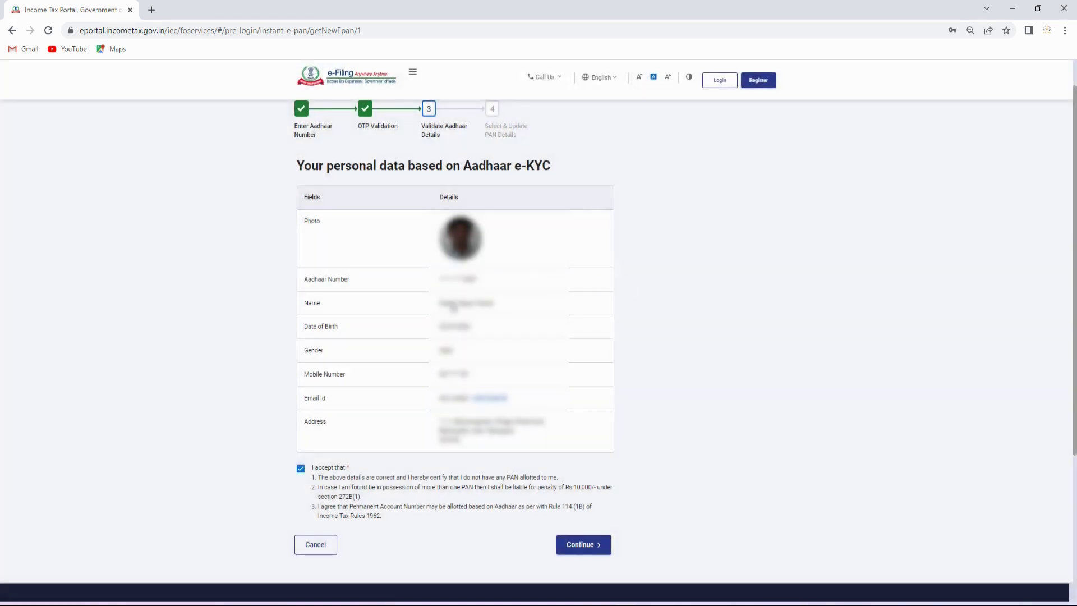
left_click(490, 399)
- Paste an e-mail address into Email id and verify it with the e-mailed OTP
left_click(451, 409)
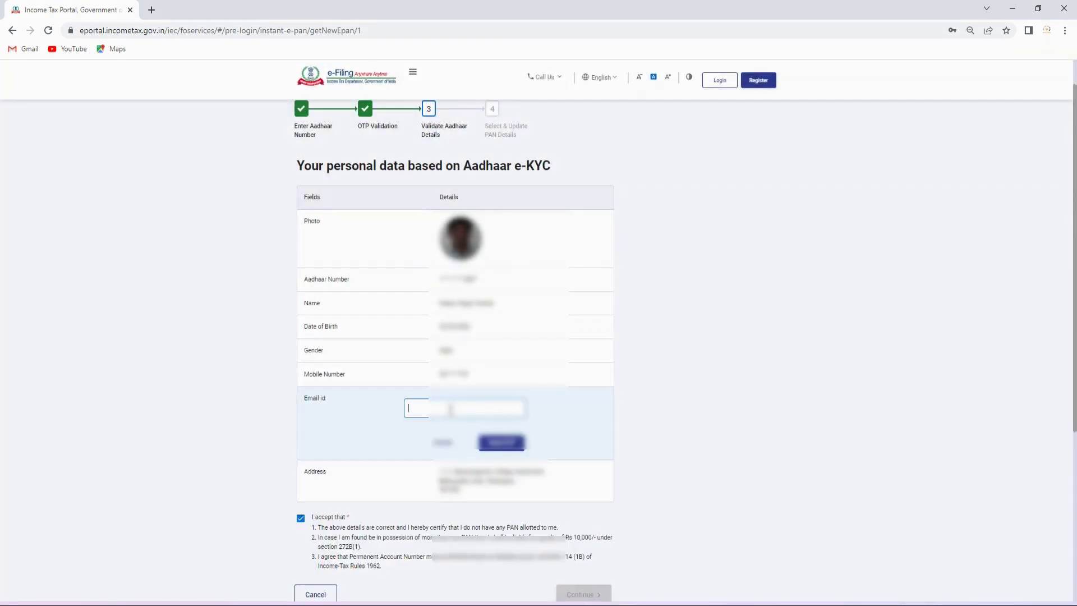
key("ctrl+v")
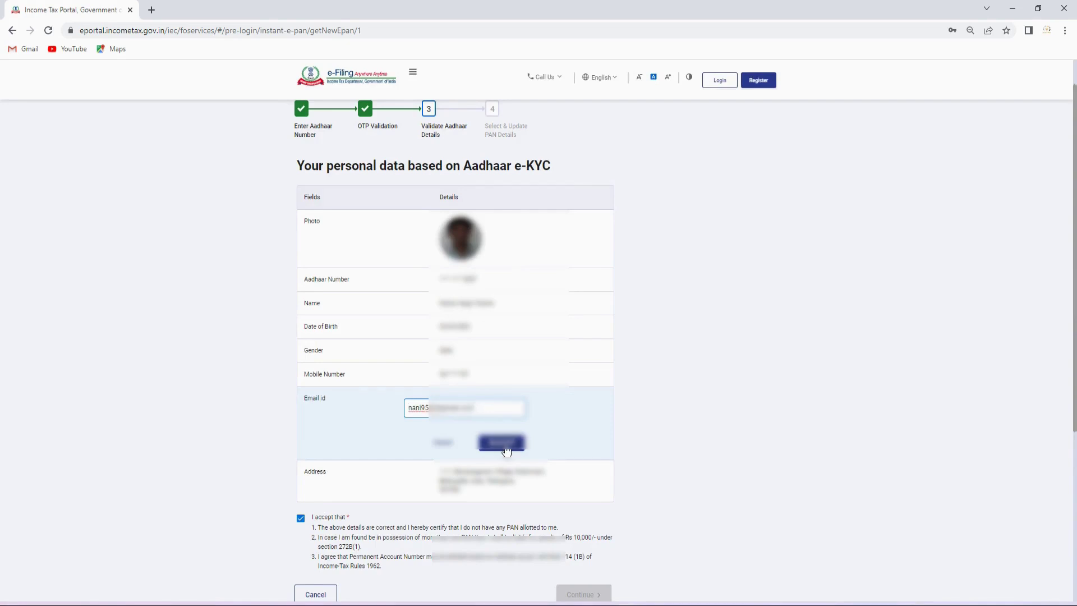
left_click(502, 442)
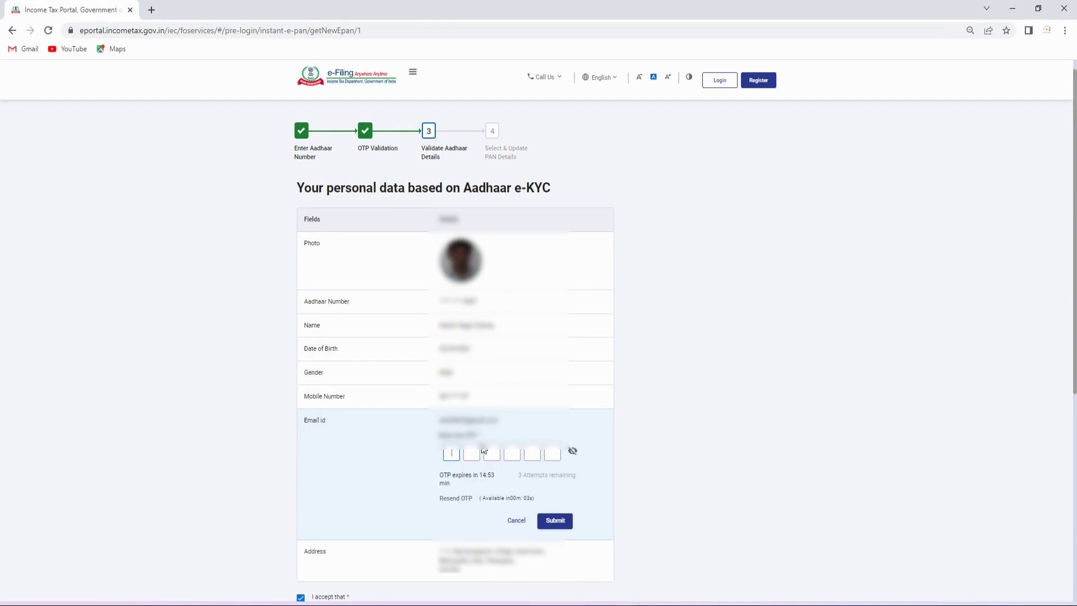
left_click(542, 521)
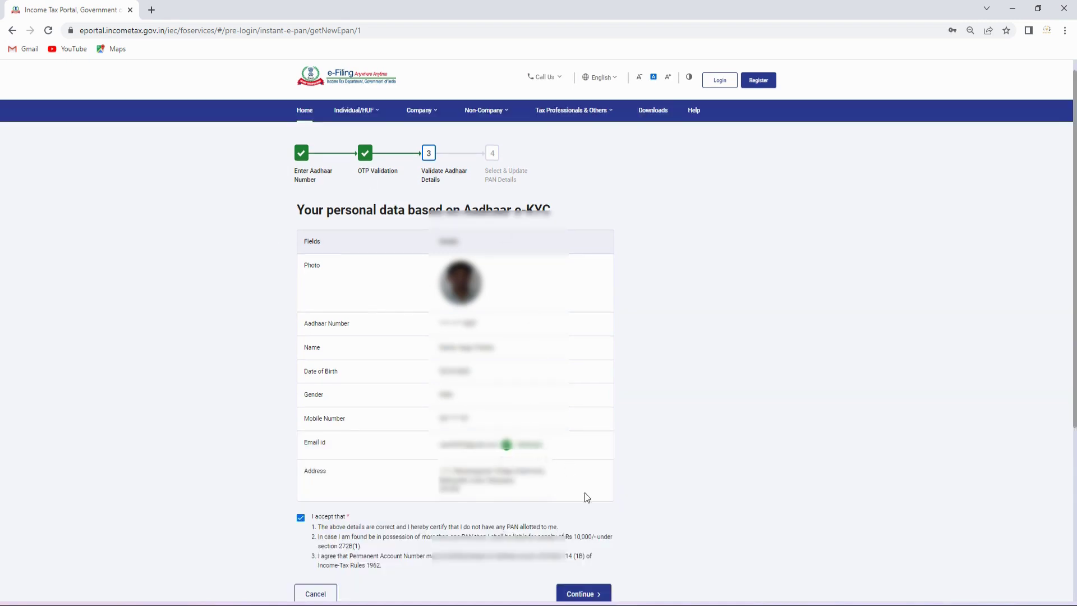
- Submit the e-PAN request, highlight its acknowledgement number, and go to the Login page
left_click(594, 595)
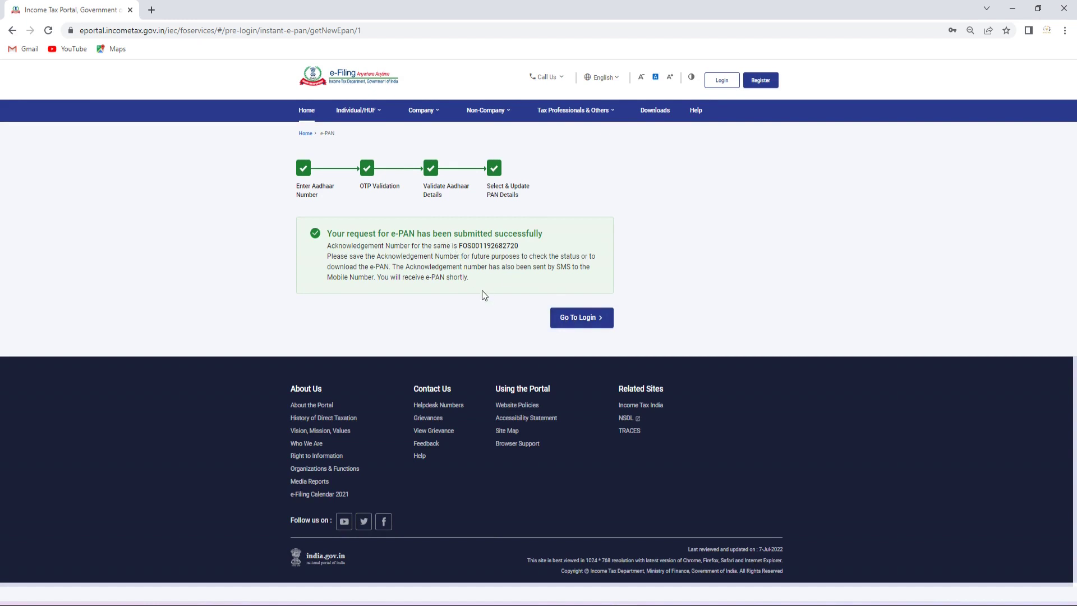
left_click_drag(519, 246, 458, 245)
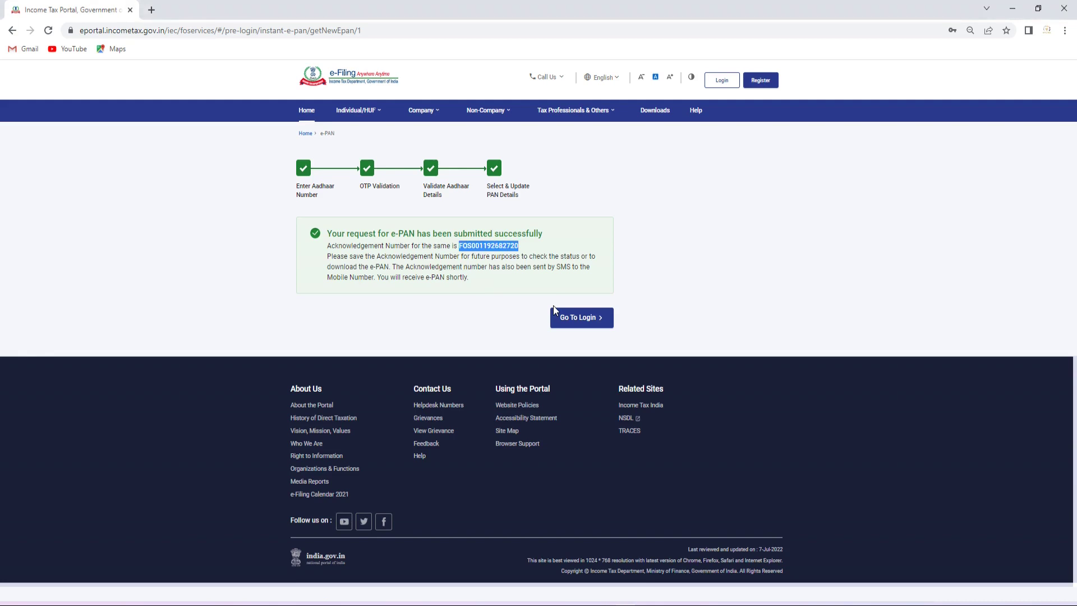
left_click(584, 317)
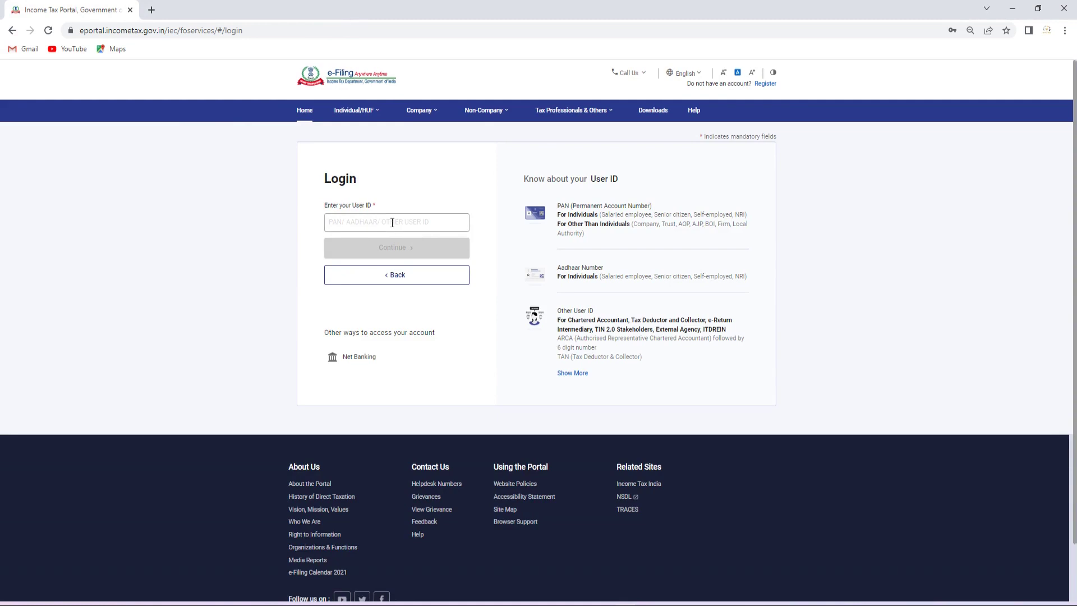
- Return home and open the Instant E-PAN Check Status/Download PAN form
left_click(397, 277)
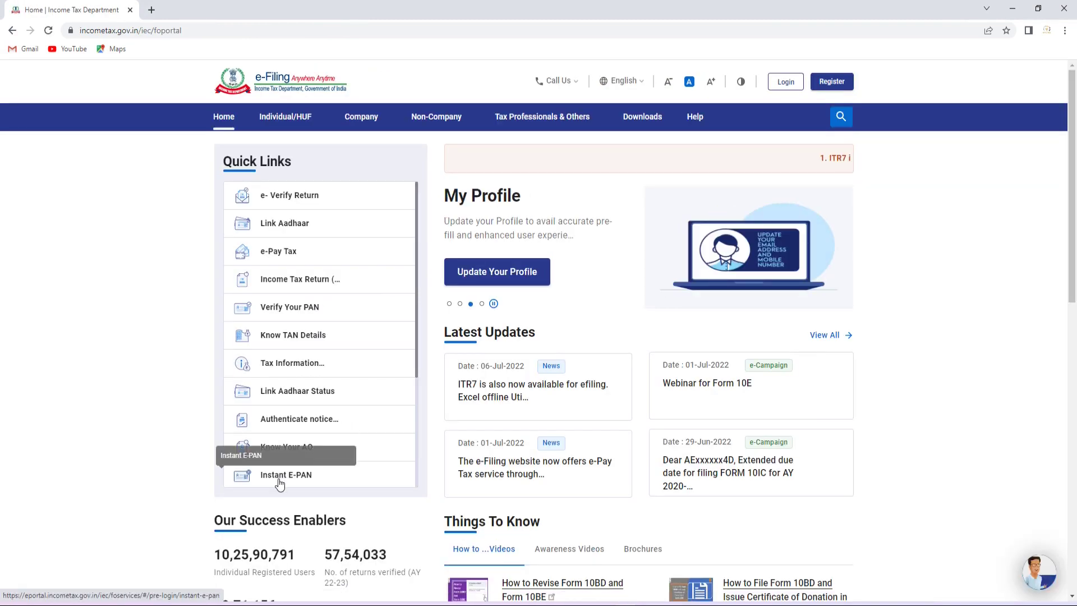
left_click(243, 482)
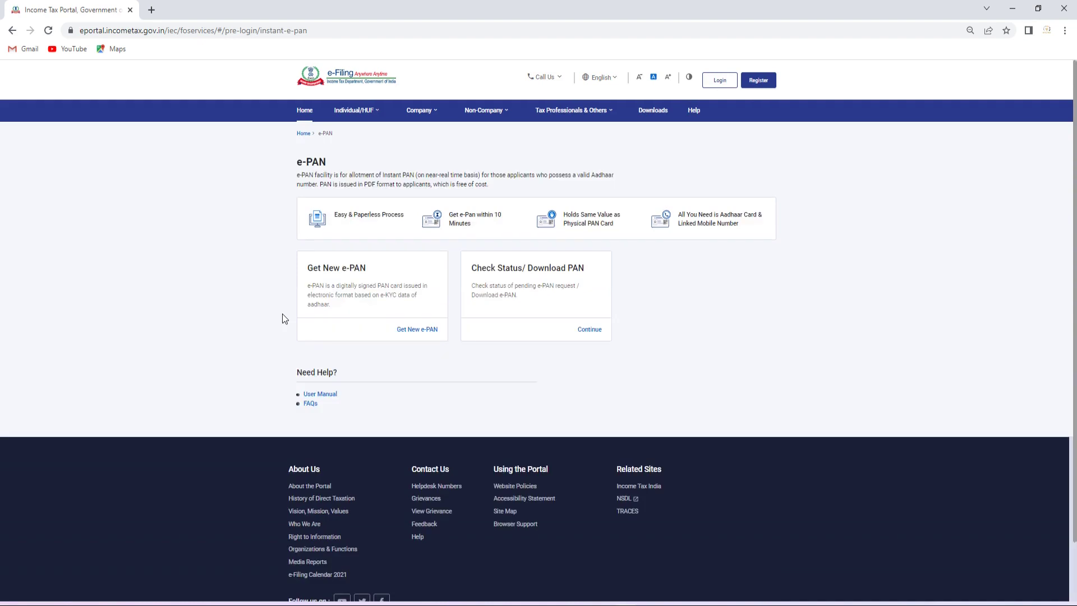
left_click(586, 334)
- Submit the applicant's Aadhaar number on the Check Status/Download PAN form to request an OTP
left_click(345, 279)
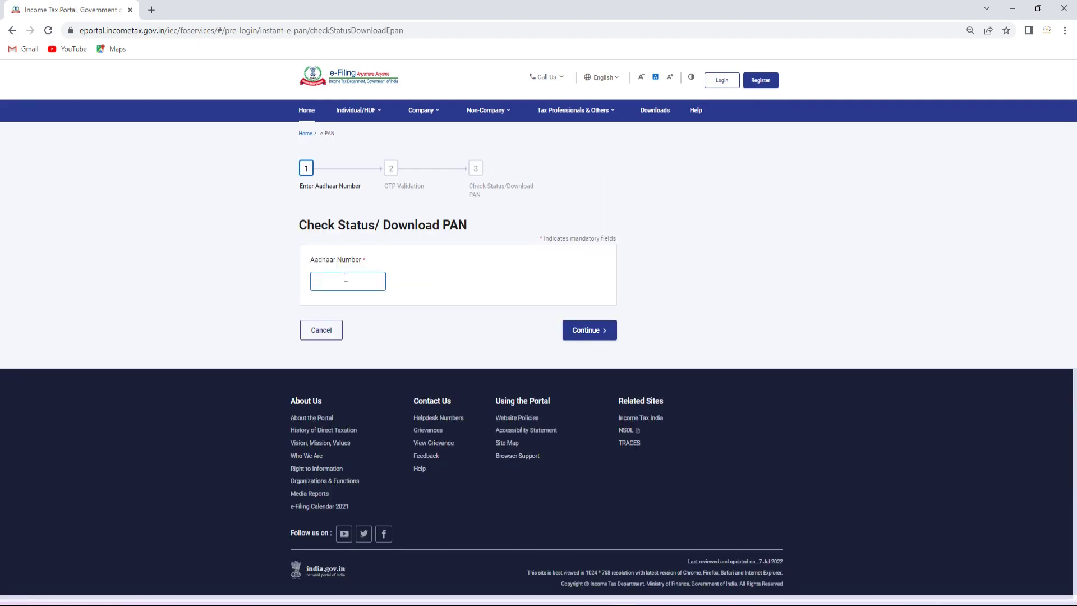
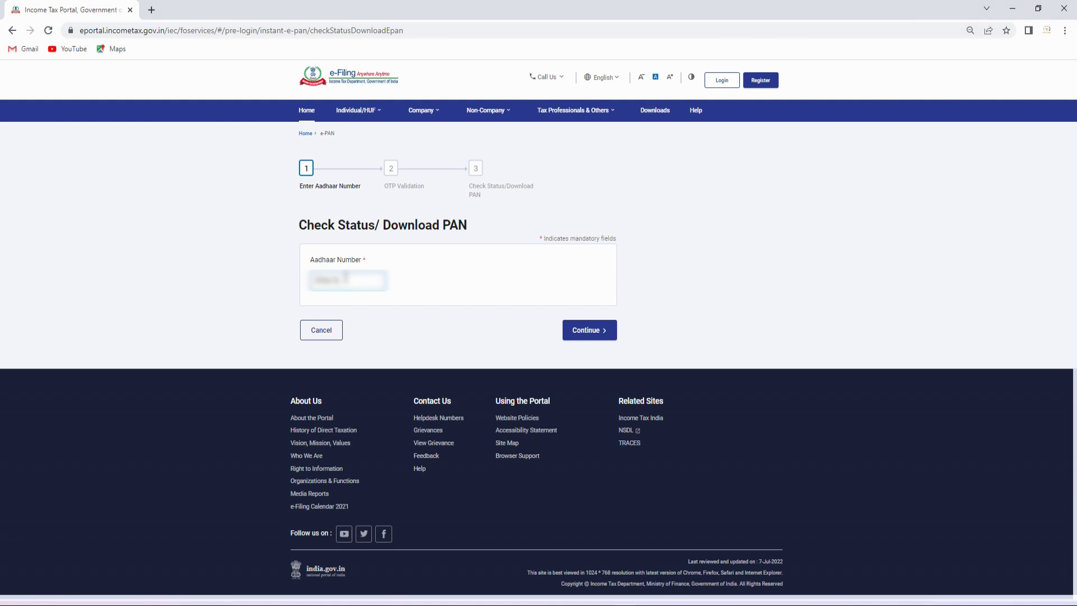
left_click(586, 334)
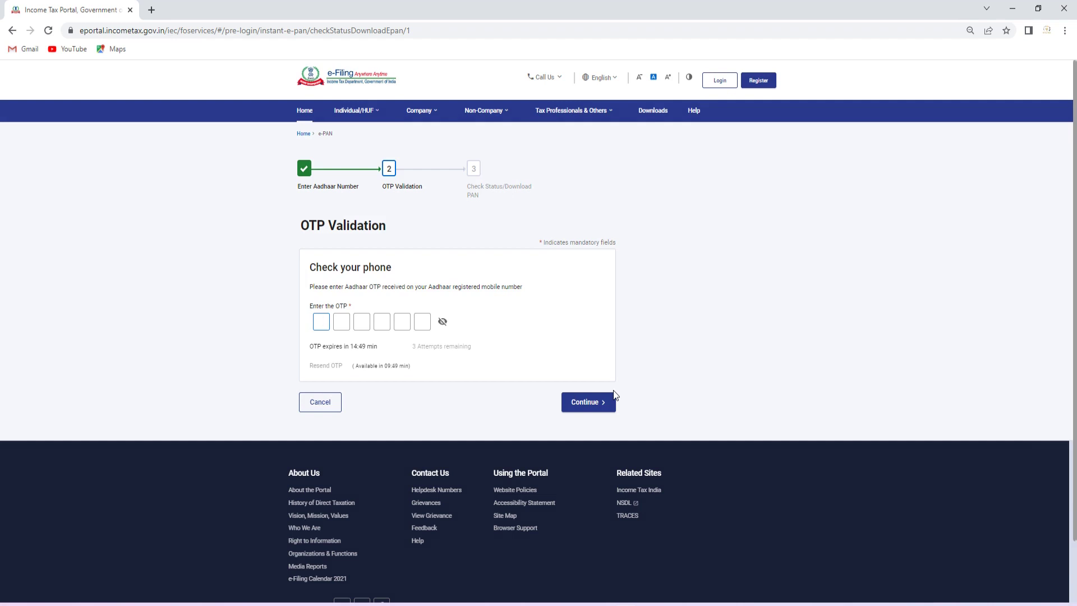
- Validate the six-digit Aadhaar OTP to show the e-PAN allotment status dated 07-Jul-2022
type("123456")
left_click(595, 402)
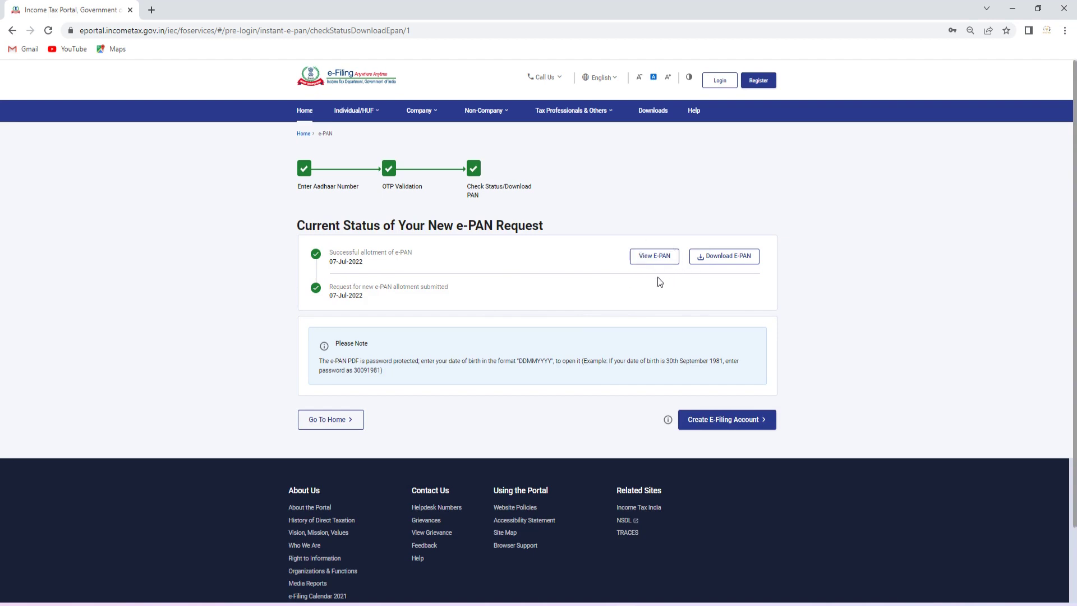
- Download the e-PAN PDF and open it in Chrome using the date-of-birth password
left_click(735, 257)
left_click(74, 589)
type("••••••••")
key("Return")
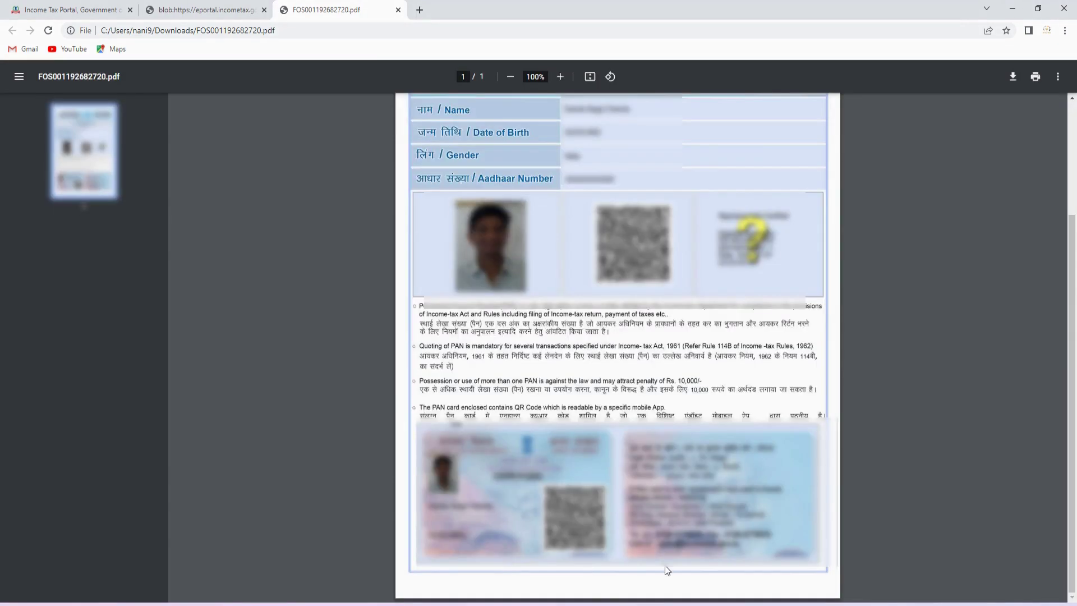